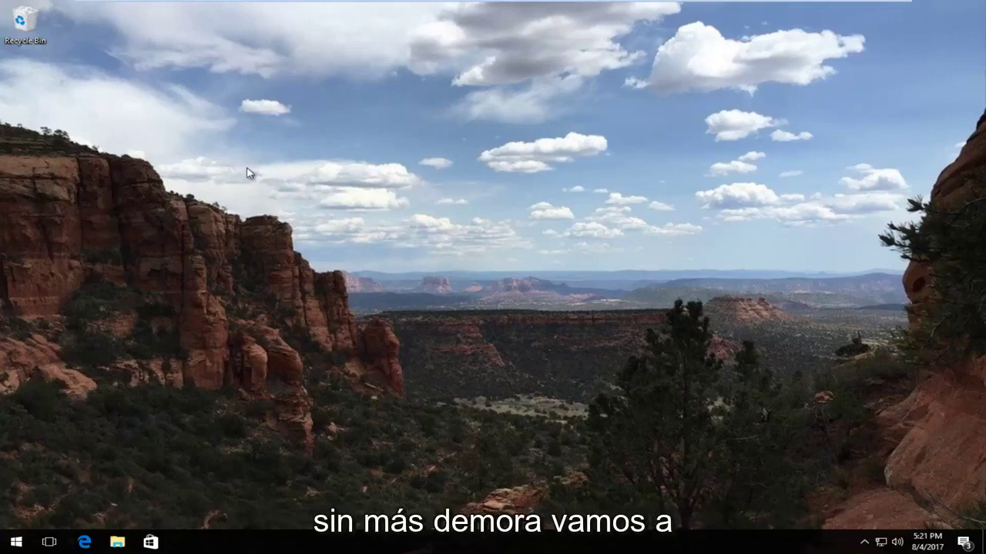
# Launch Edge maximized and search Google for 'direct runtime web installer'.
pyautogui.click(84, 542)
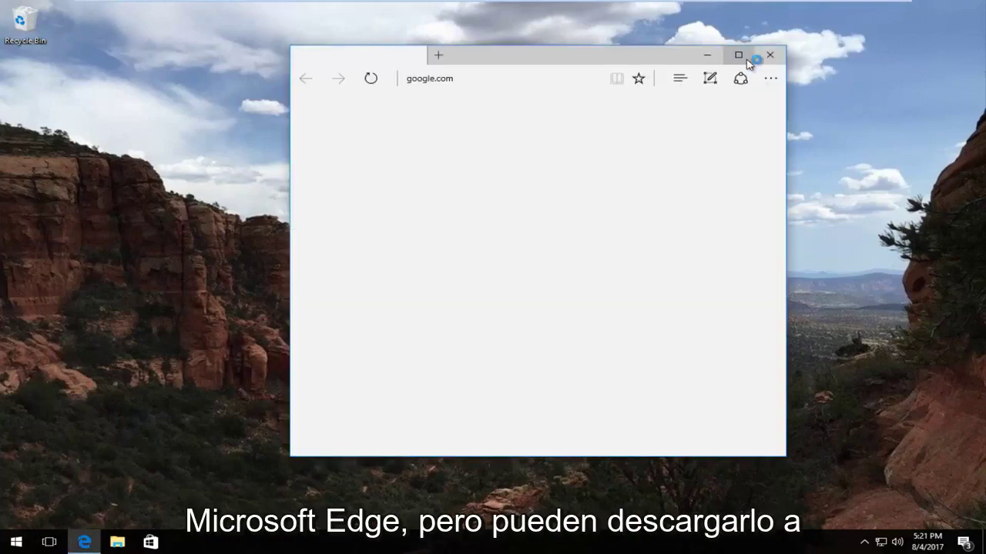
pyautogui.click(747, 57)
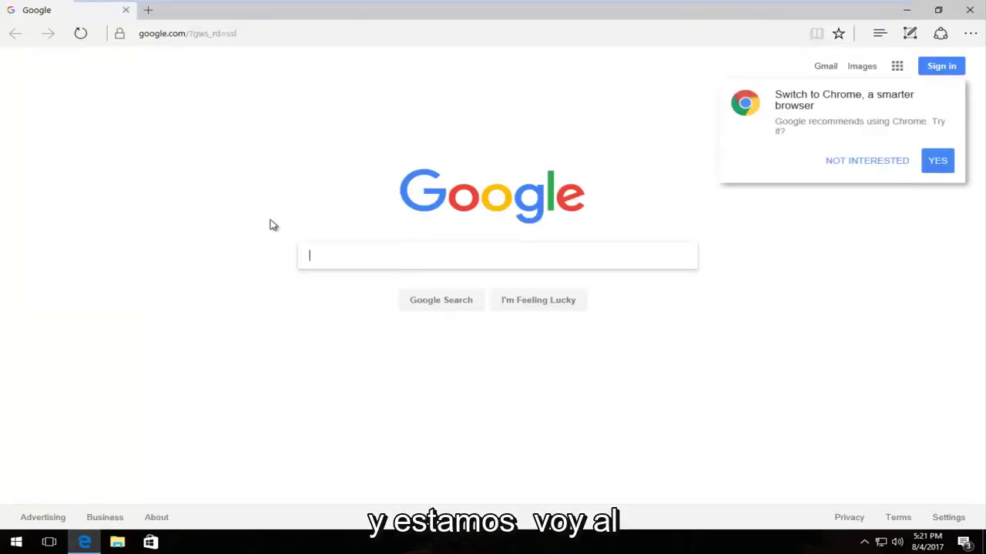
pyautogui.write('direct ')
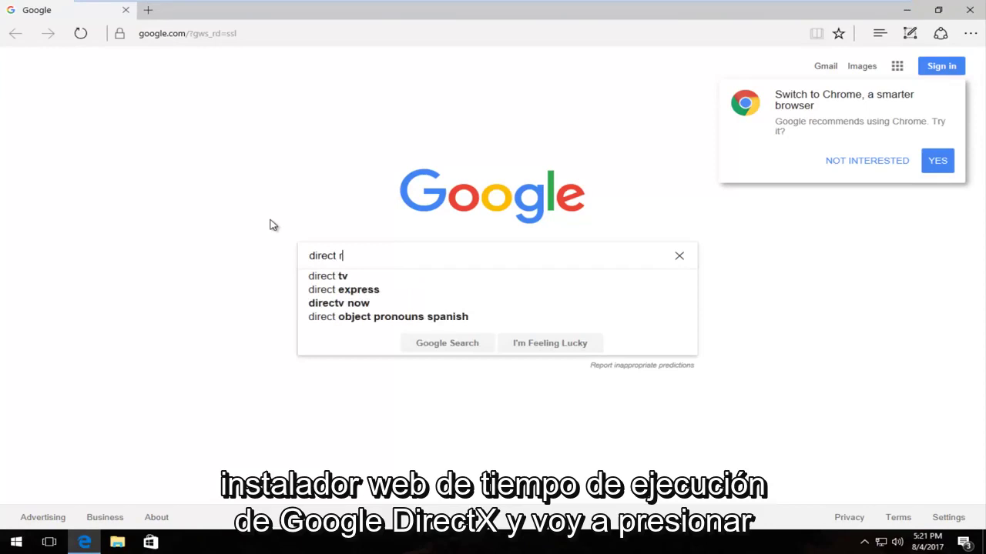
pyautogui.write('runtime ')
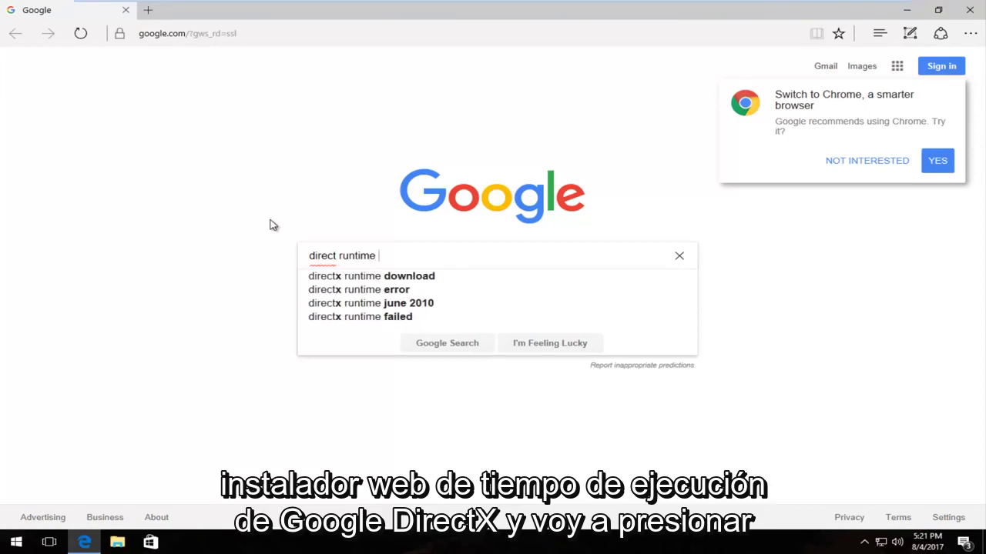
pyautogui.write('web ')
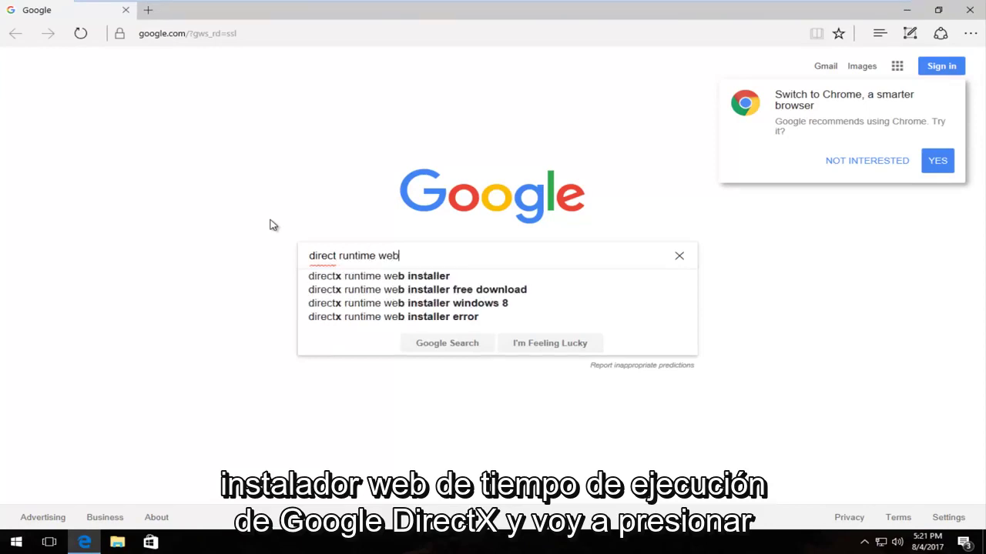
pyautogui.write('installer')
pyautogui.press('Return')
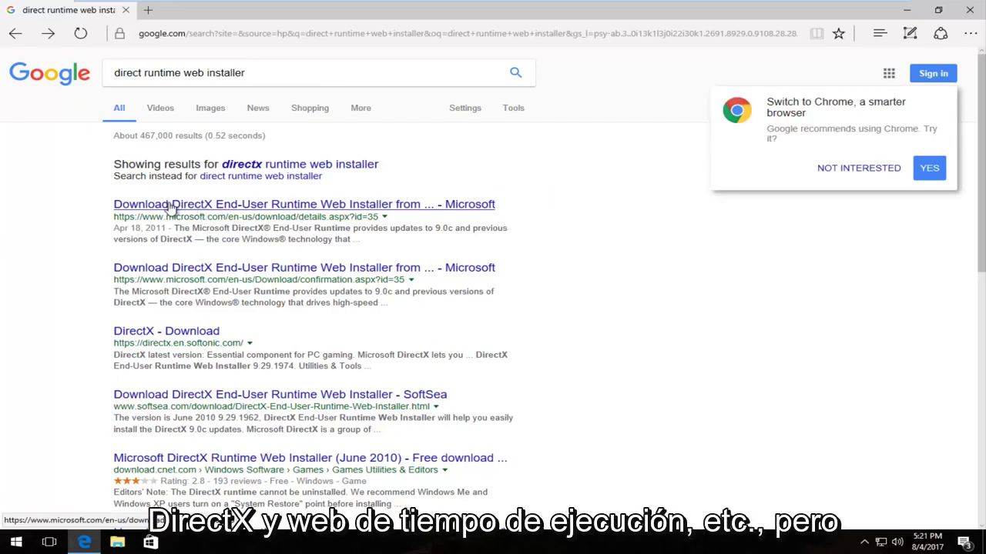
# Open Microsoft's DirectX End-User Runtime download page and scroll to the Web Installer section.
pyautogui.click(173, 206)
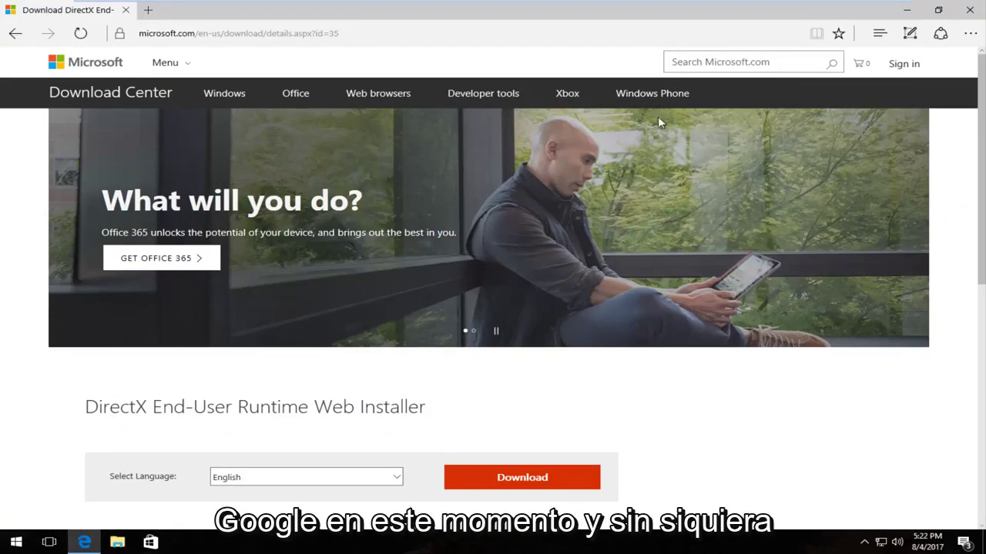
pyautogui.scroll(-2, 61, 352)
pyautogui.scroll(2, 116, 315)
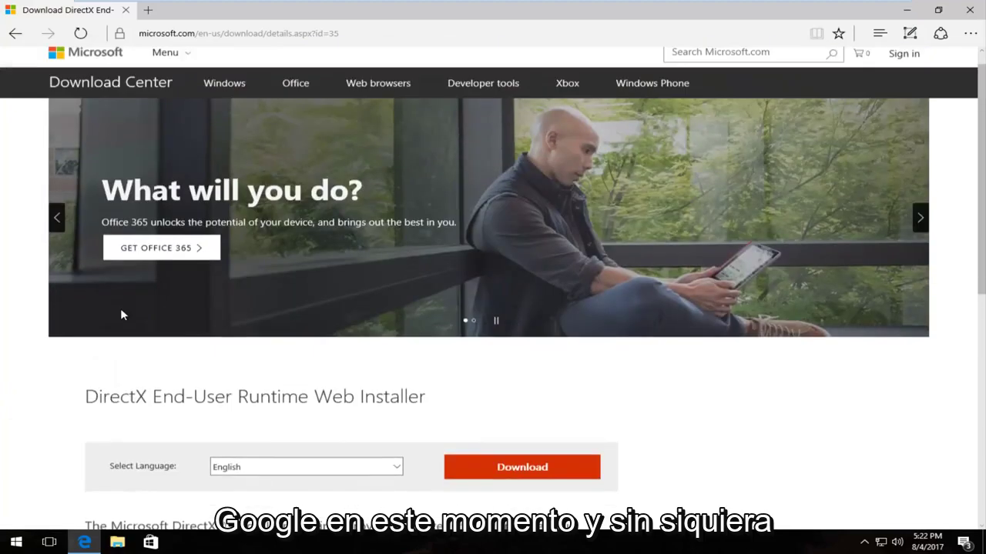
pyautogui.scroll(-1, 116, 315)
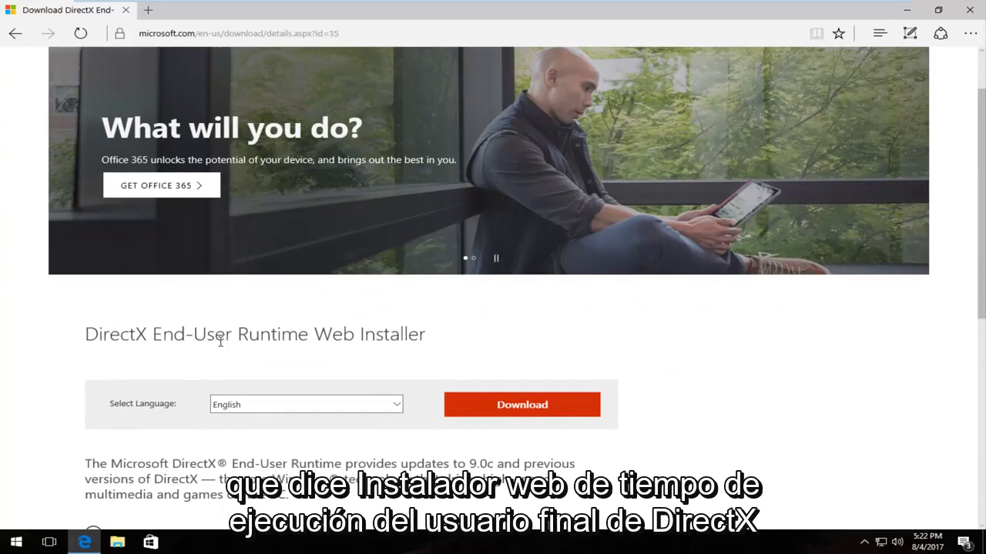
pyautogui.scroll(-1, 163, 363)
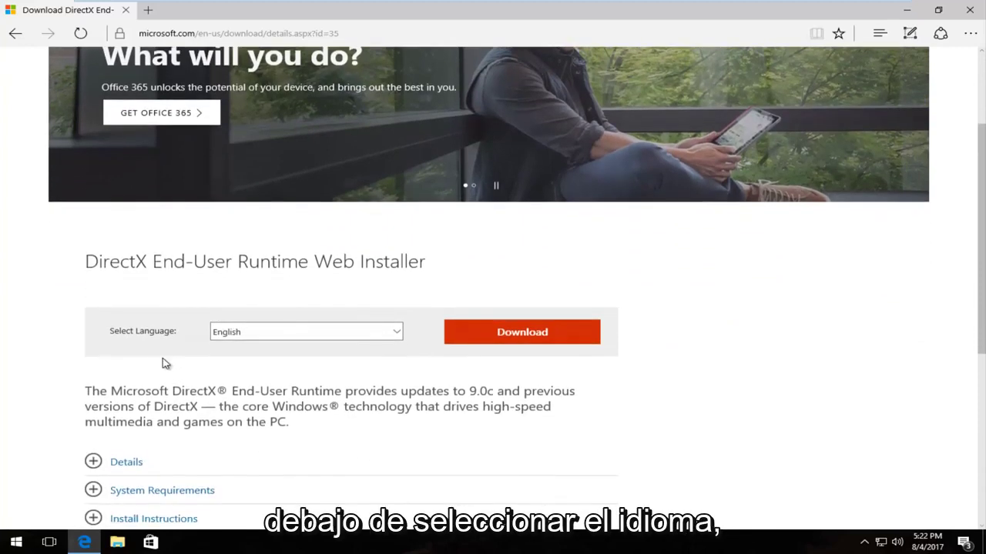
pyautogui.scroll(-1, 269, 334)
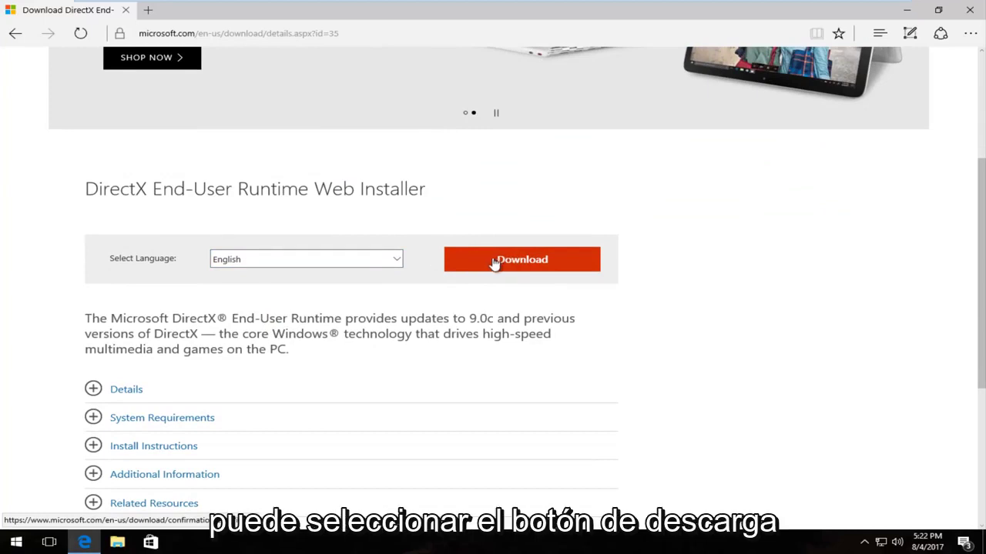
# Request the Web Installer download, decline the MSN homepage and Bing extra, and reach the thank-you page.
pyautogui.click(511, 263)
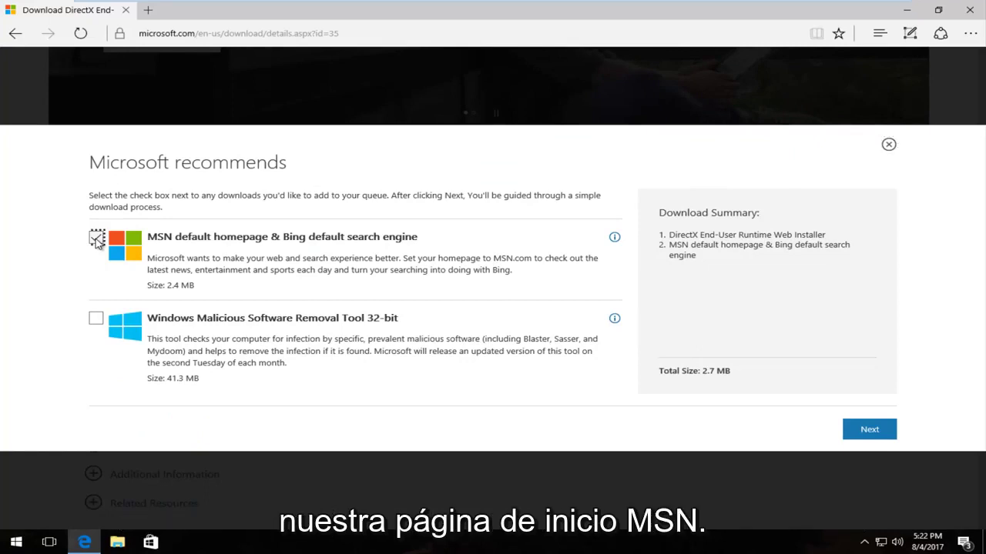
pyautogui.click(97, 240)
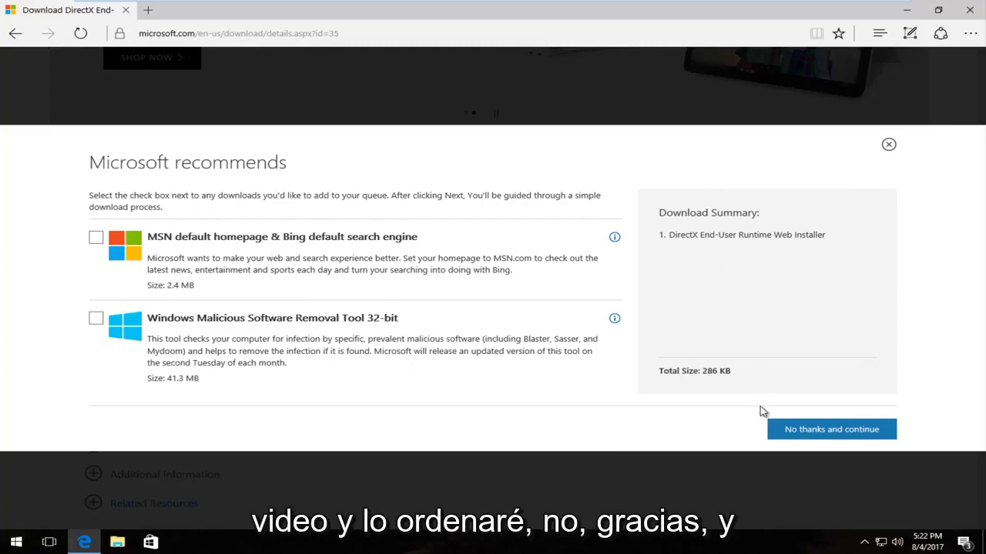
pyautogui.click(824, 435)
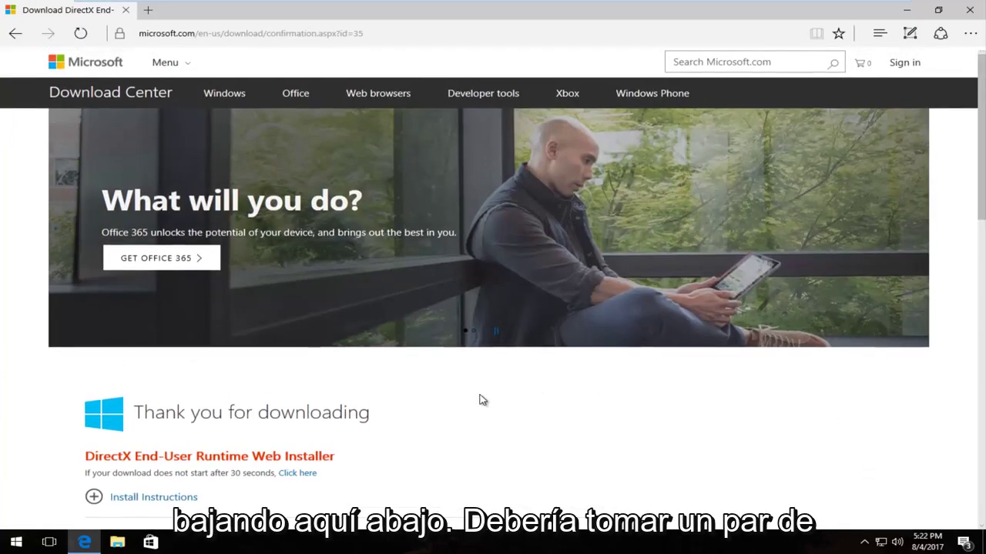
pyautogui.scroll(-1, 483, 399)
pyautogui.scroll(-3, 482, 400)
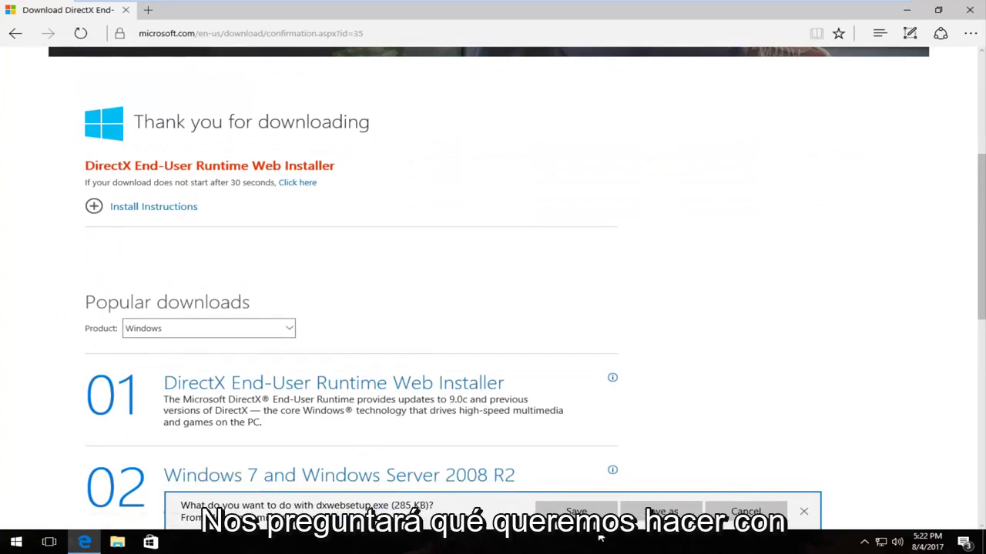
# Save and run dxwebsetup.exe, approve the User Account Control prompt, and close Edge.
pyautogui.click(576, 511)
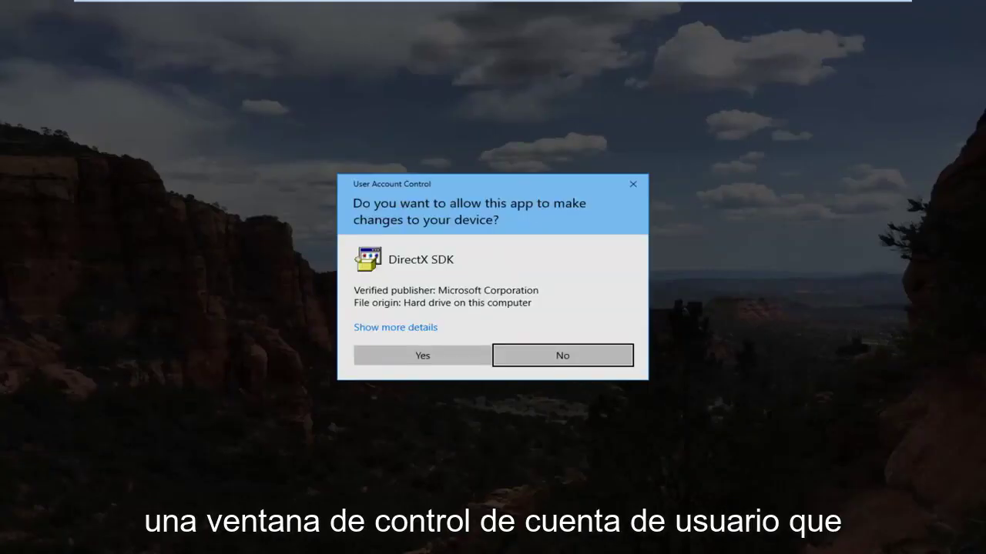
pyautogui.click(442, 358)
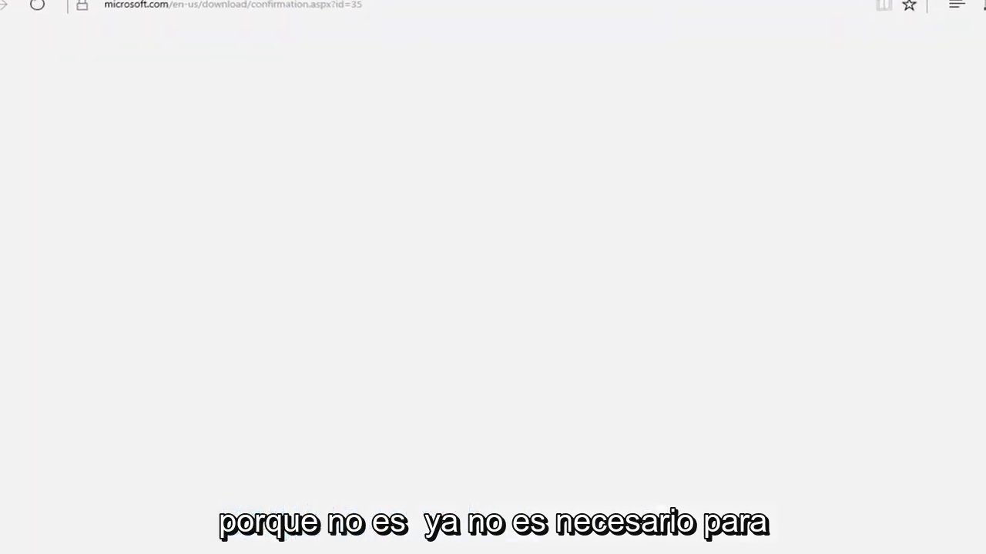
pyautogui.hotkey('alt', 'F4')
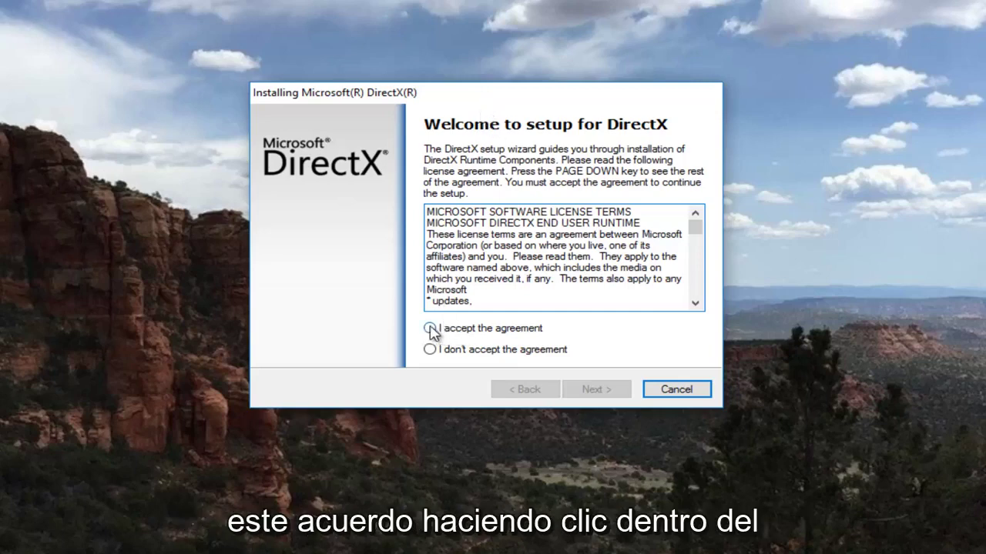
# Accept the DirectX license agreement and decline the Bing Bar installation.
pyautogui.click(436, 329)
pyautogui.scroll(-1, 565, 265)
pyautogui.scroll(-1, 561, 266)
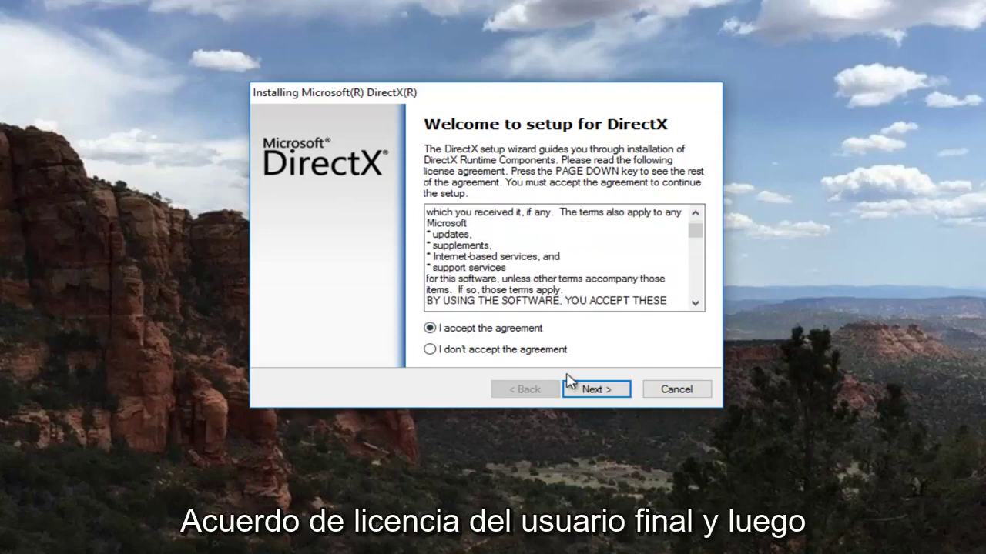
pyautogui.click(587, 392)
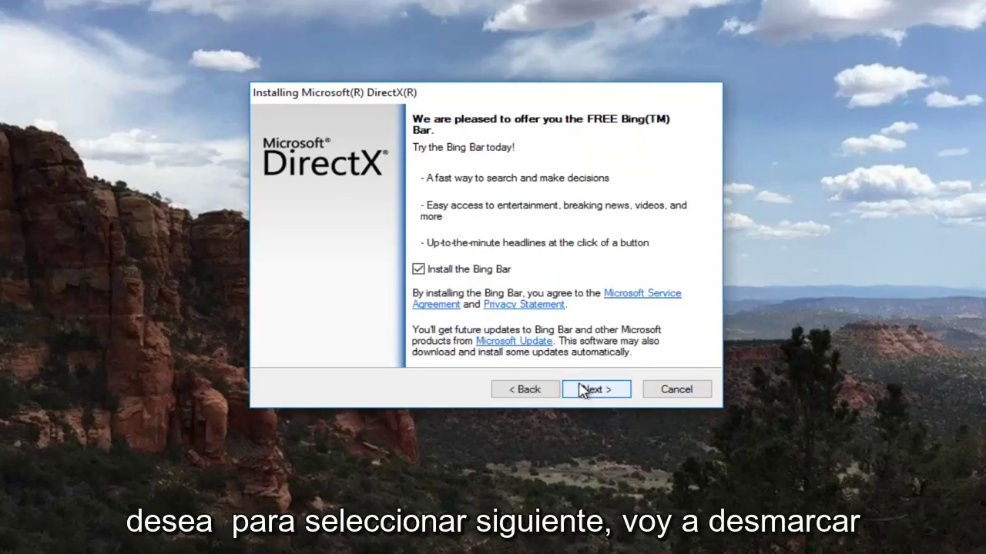
pyautogui.click(418, 270)
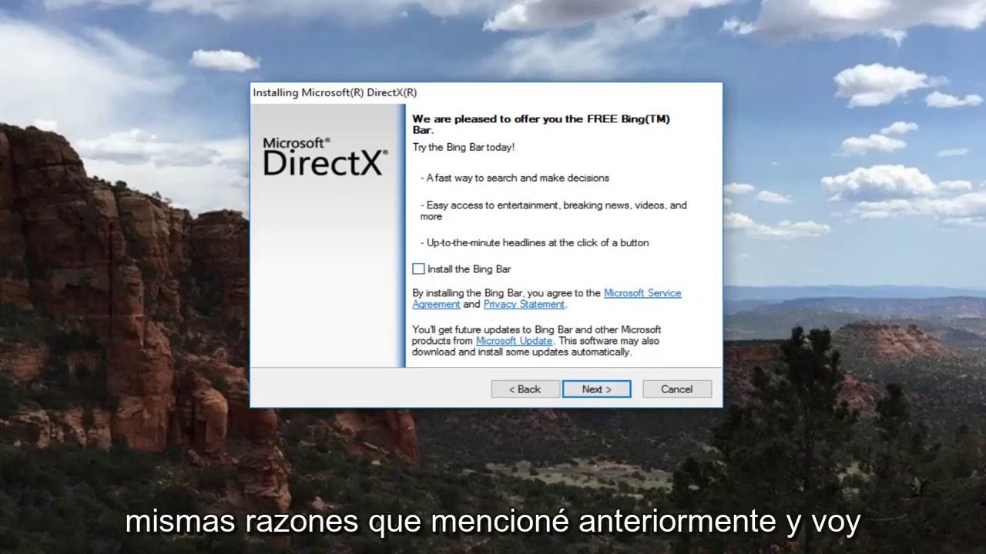
pyautogui.click(583, 392)
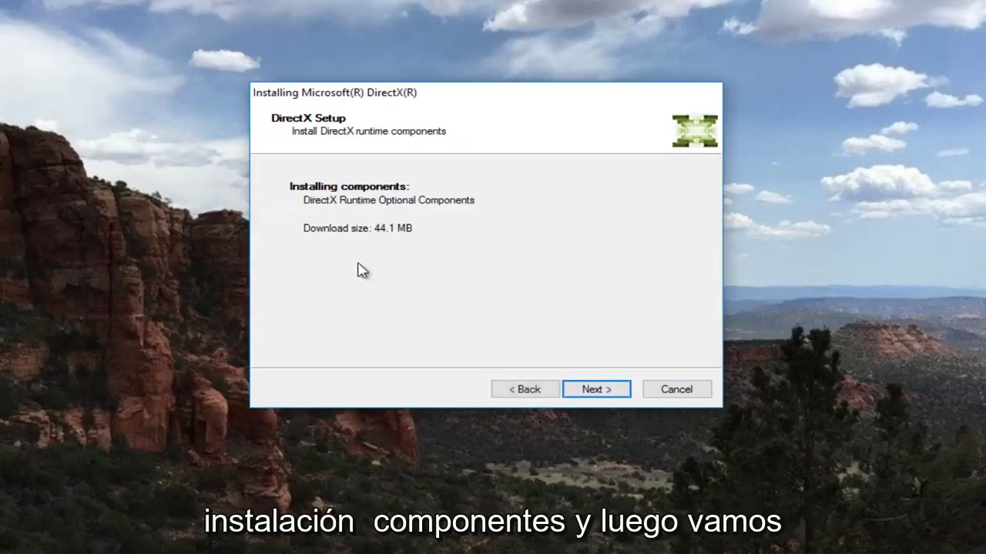
# Confirm the 44.1 MB component summary to begin downloading and installing the runtime.
pyautogui.click(592, 399)
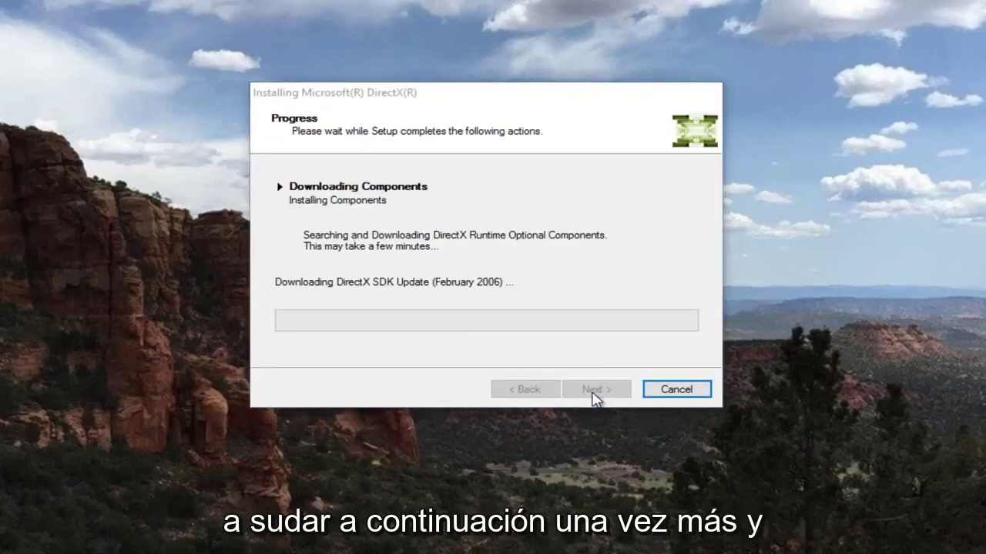